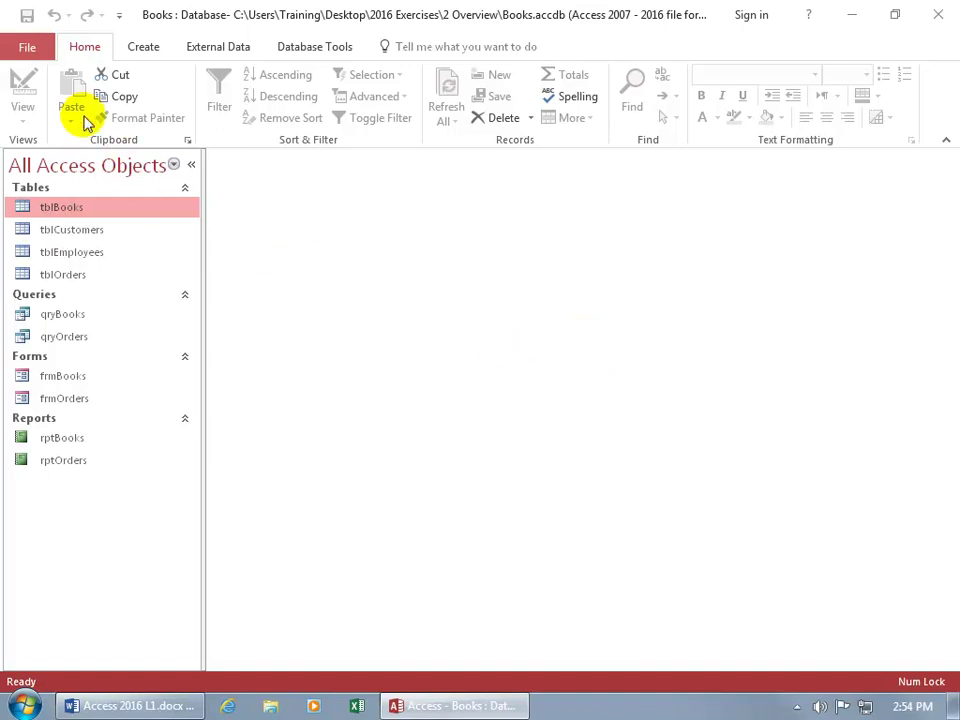
- Go to the File backstage's New page to see the new-database templates
click(36, 50)
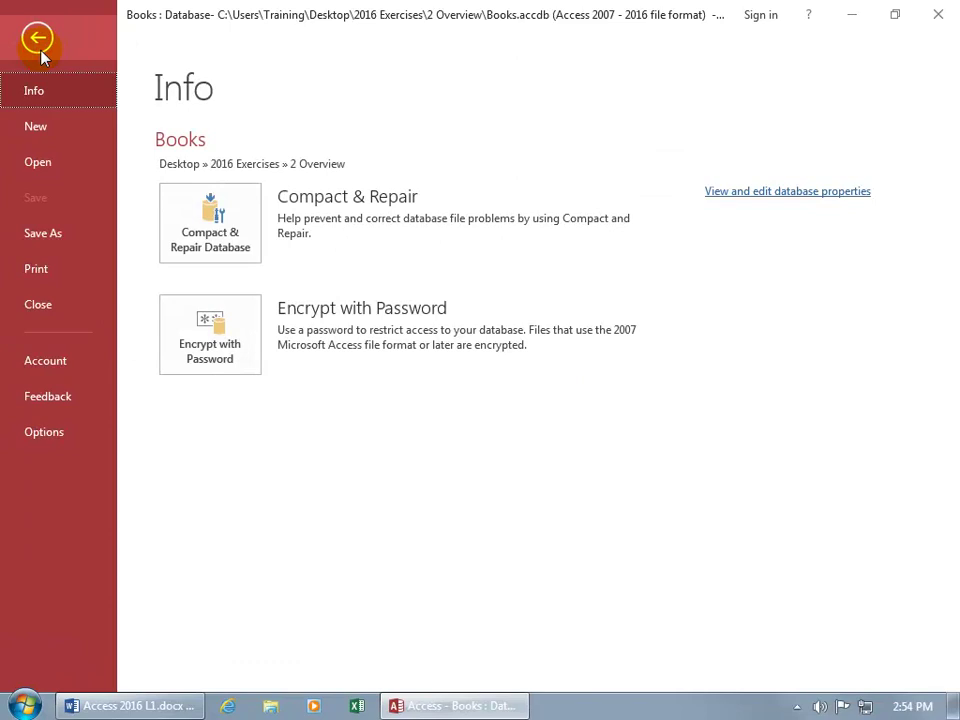
click(38, 127)
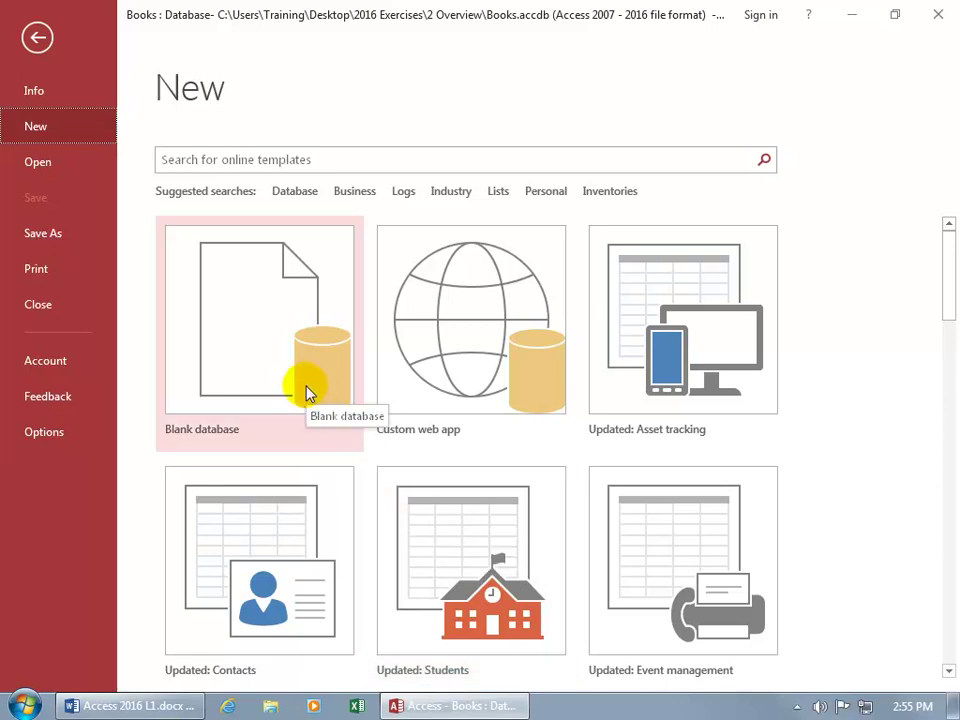
- Preview and close the Updated: Students template, then show the Custom web app details
click(461, 526)
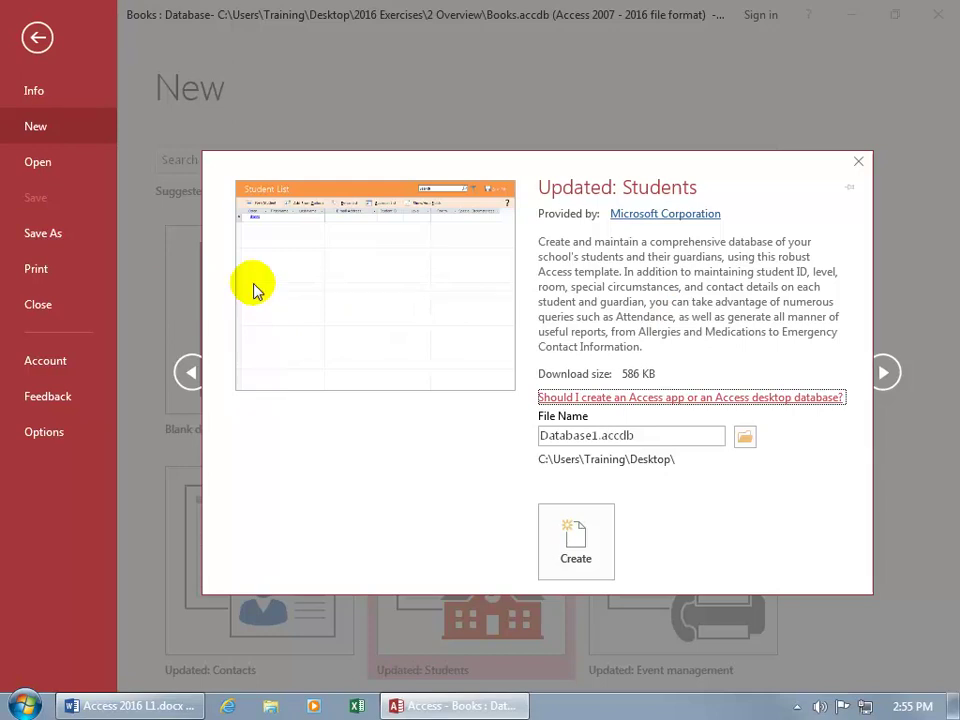
click(857, 163)
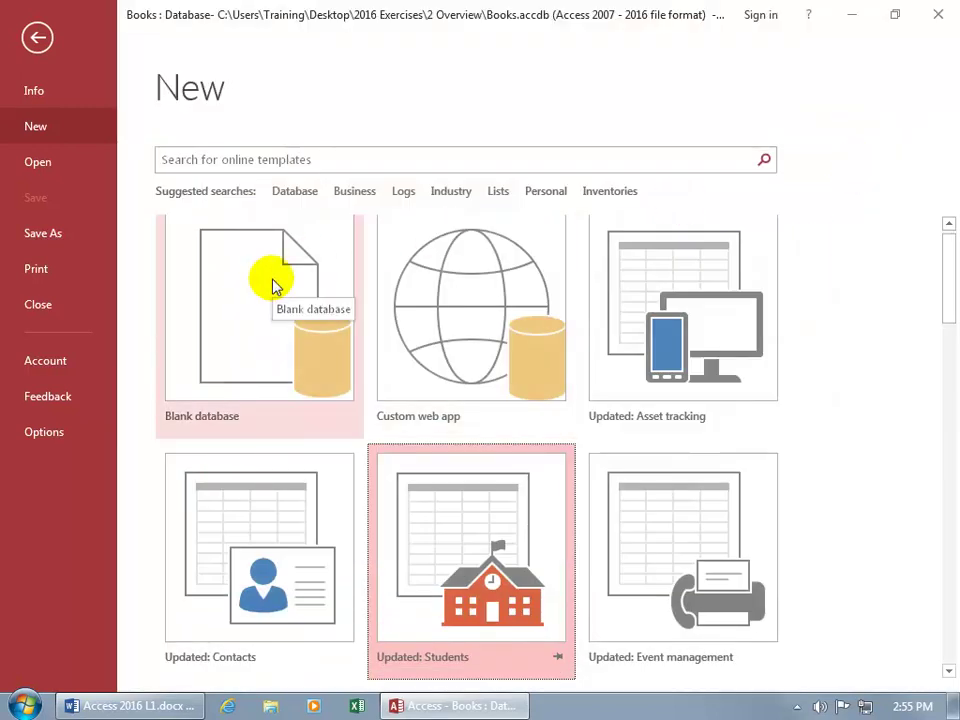
click(480, 292)
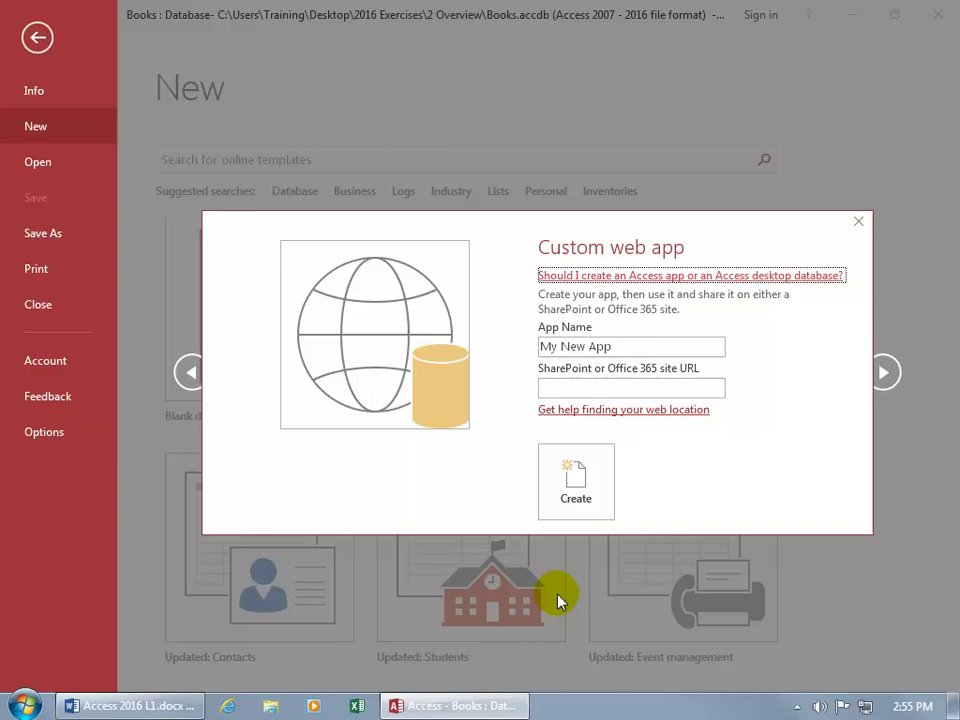
- Return to the Blank database option and select its default name Database1.accdb
click(188, 373)
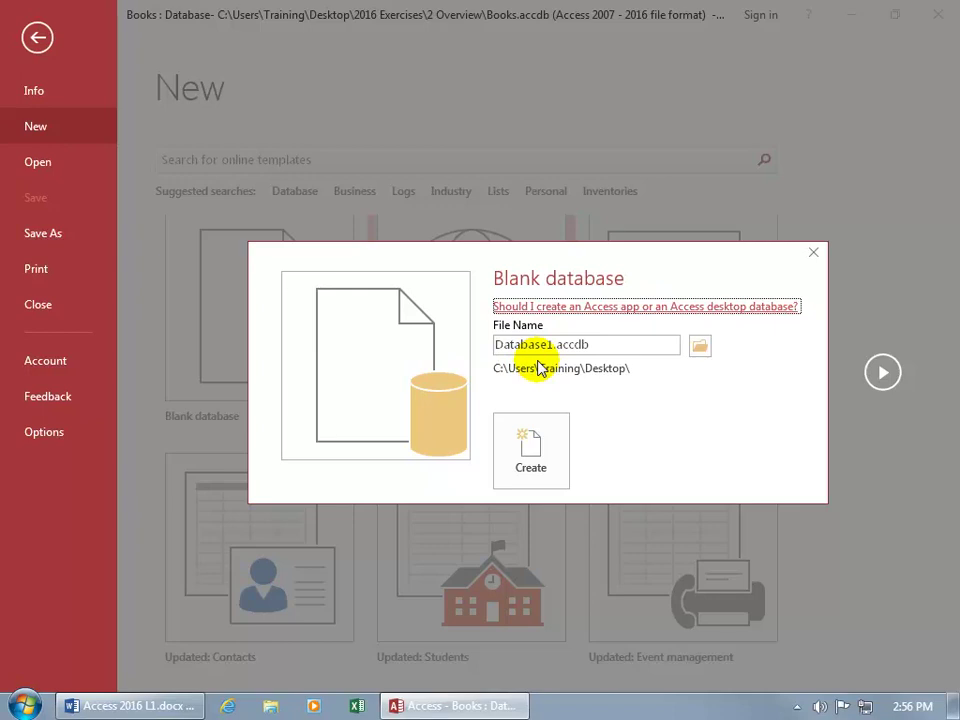
double_click(602, 344)
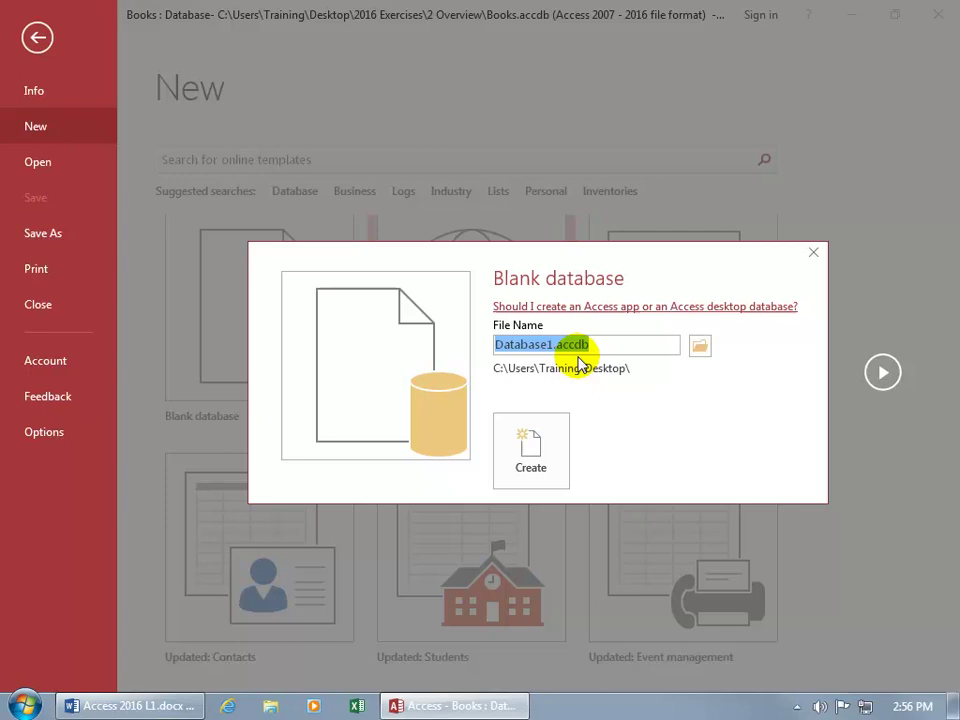
- Name the blank database 'Computer Inventory', without the .accdb extension, saved in Desktop\Exercises
text(Computer Inventory)
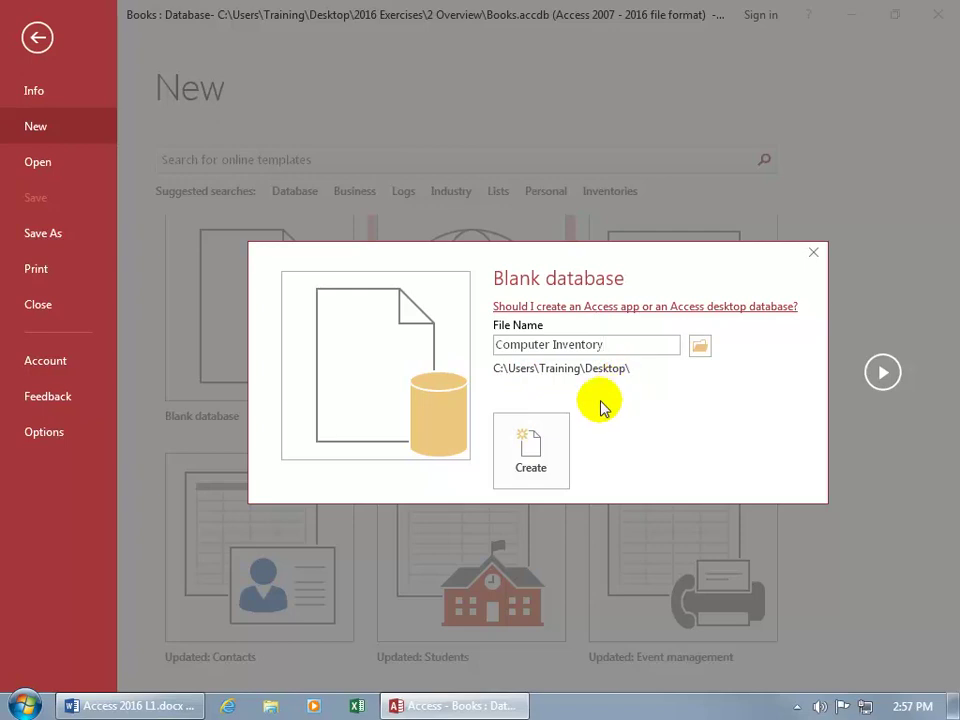
click(699, 347)
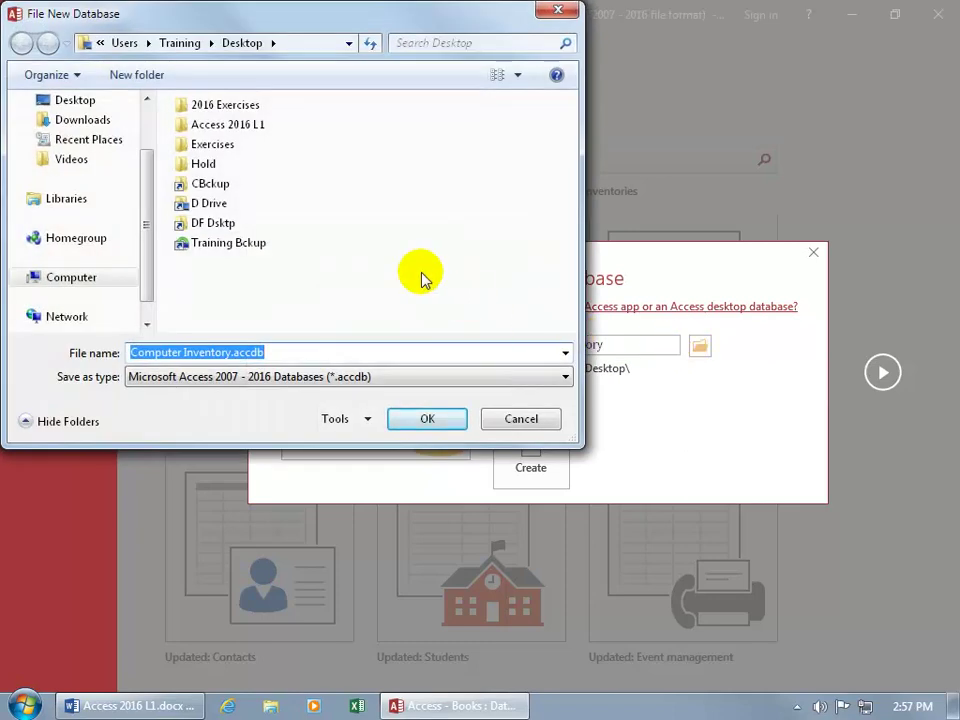
click(201, 148)
double_click(199, 148)
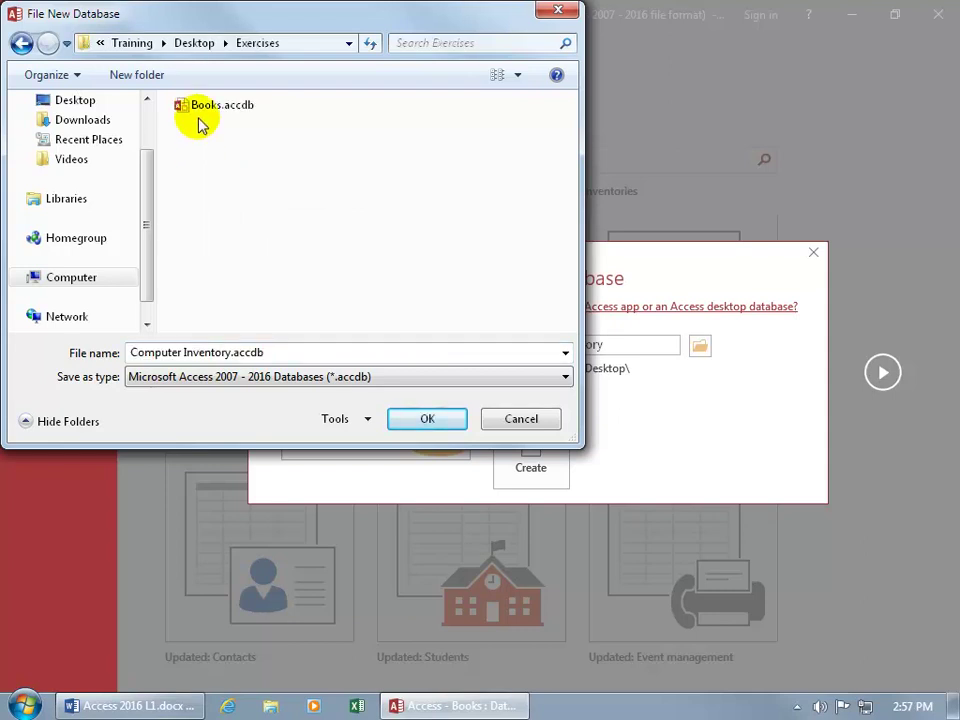
click(431, 419)
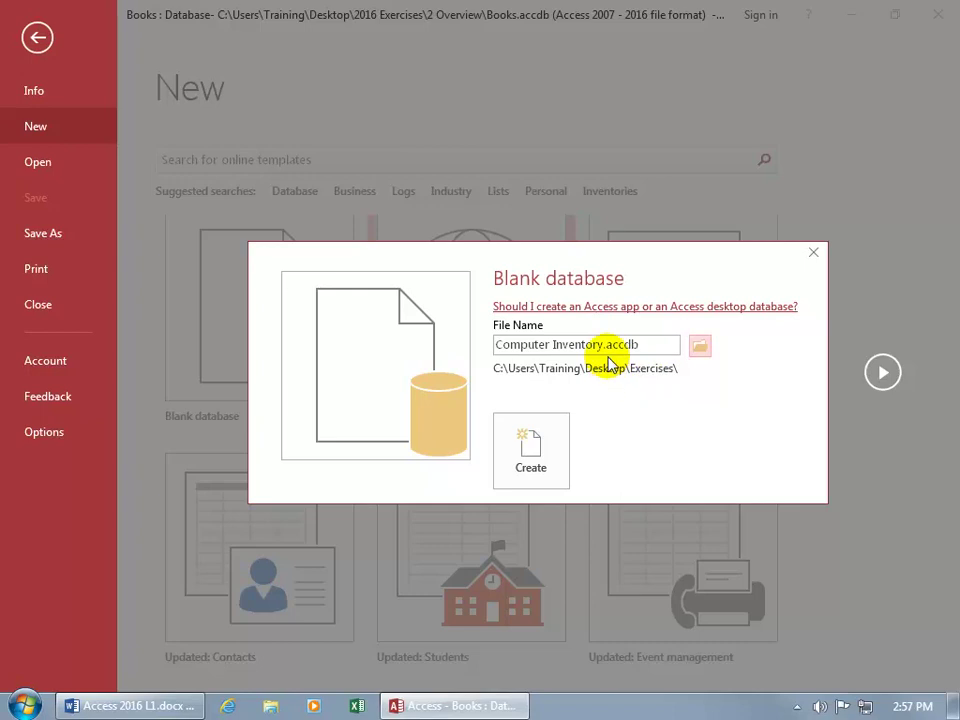
click(675, 345)
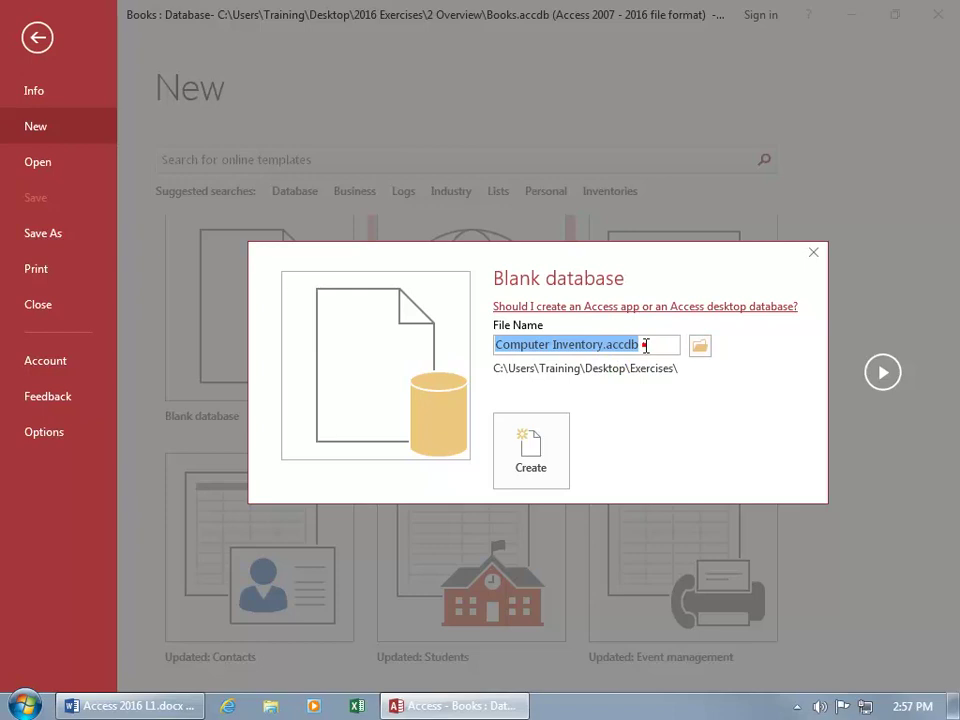
click(648, 346)
key(BackSpace)
key(BackSpace)
key(BackSpace)
key(BackSpace)
key(BackSpace)
key(BackSpace)
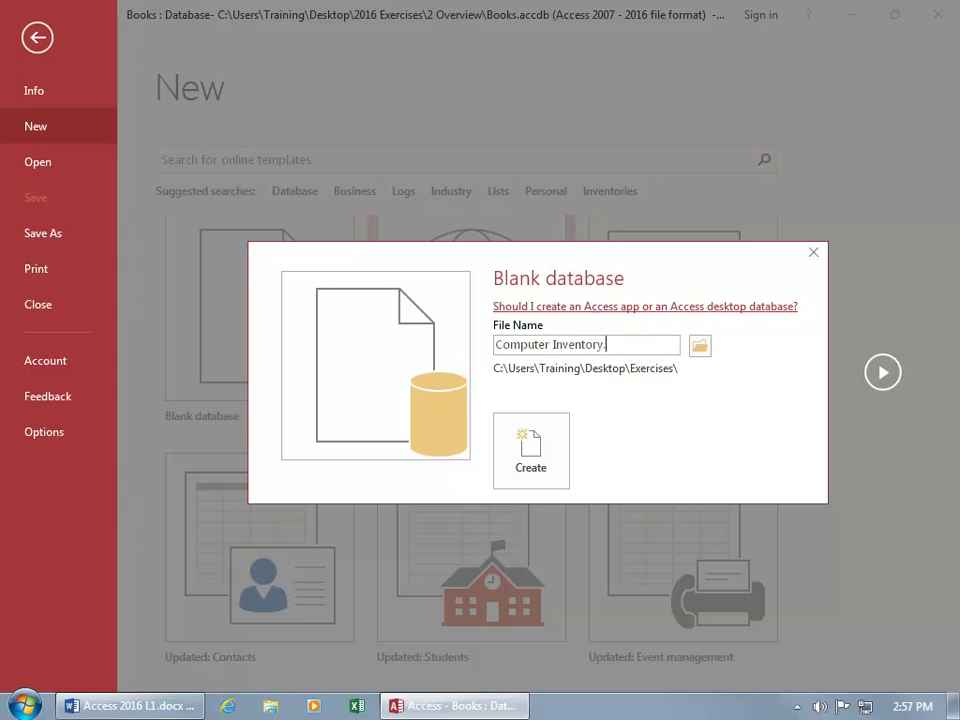
- Create the Computer Inventory database, which opens with an empty Table1
click(531, 447)
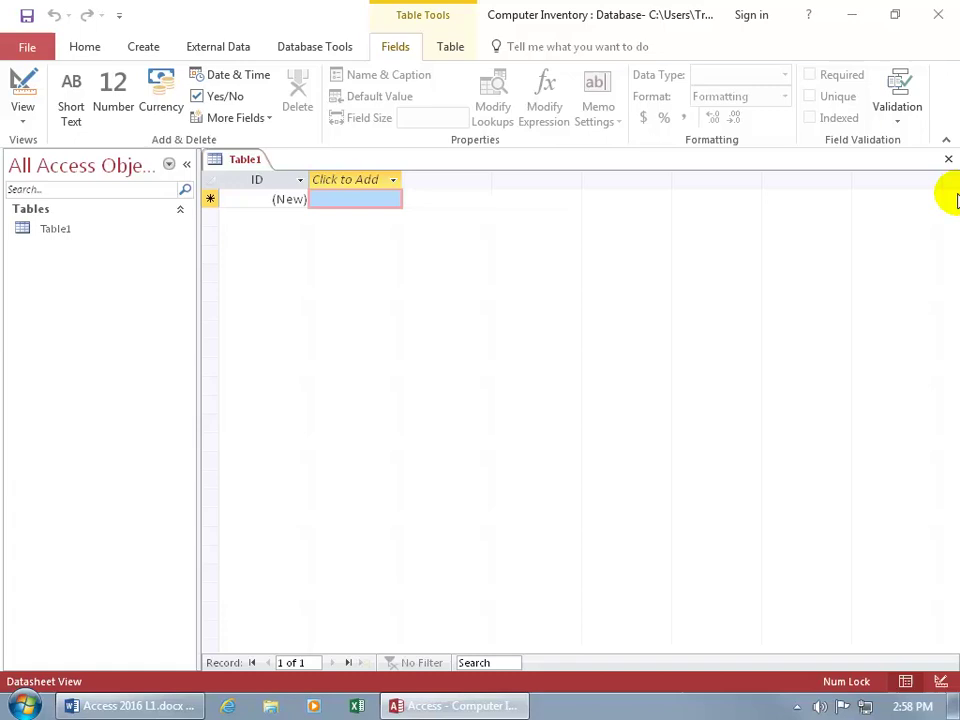
- Close the empty Table1 without saving and exit Access
click(948, 160)
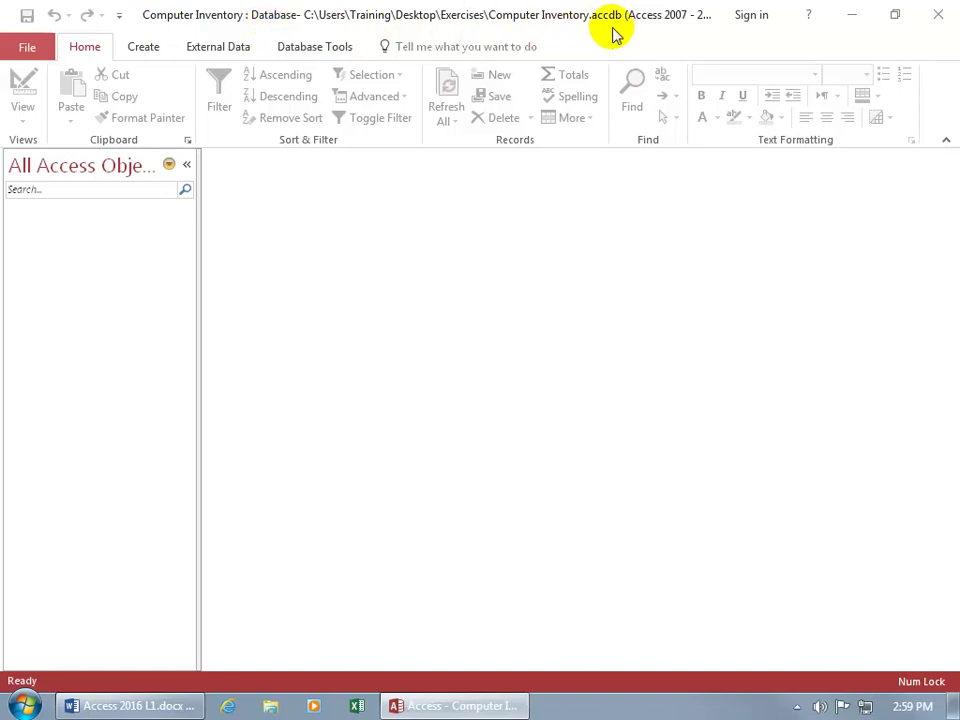
click(936, 28)
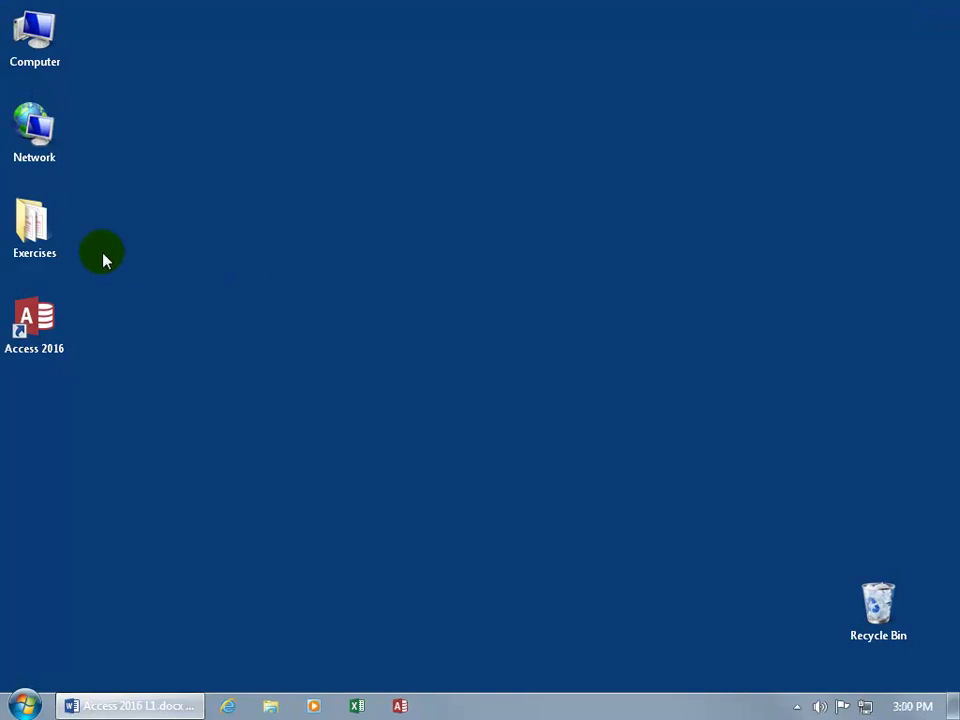
- Open the desktop Exercises folder to find Computer Inventory.accdb beside Books.accdb
click(50, 242)
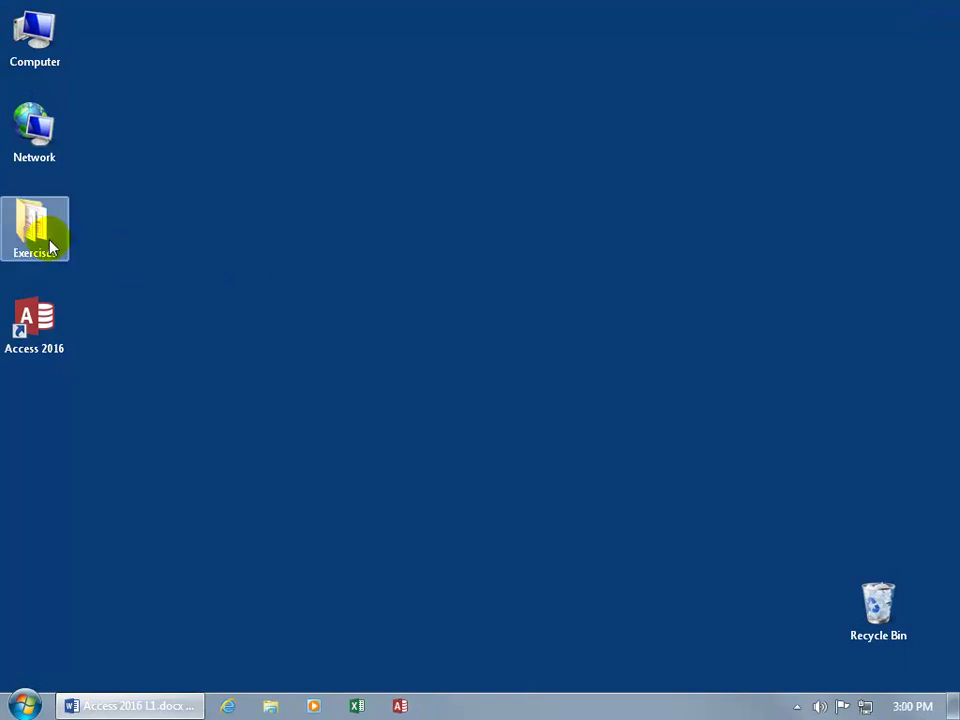
double_click(50, 242)
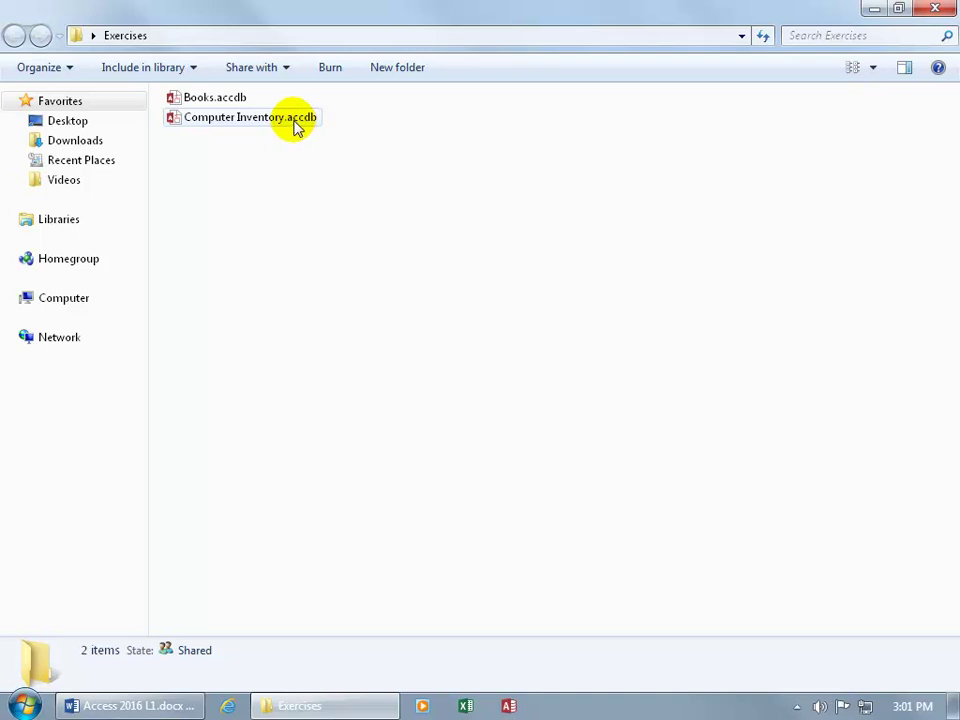
- Rename Computer Inventory.accdb to Computer Inventory.accd, accepting the extension change
right_click(297, 125)
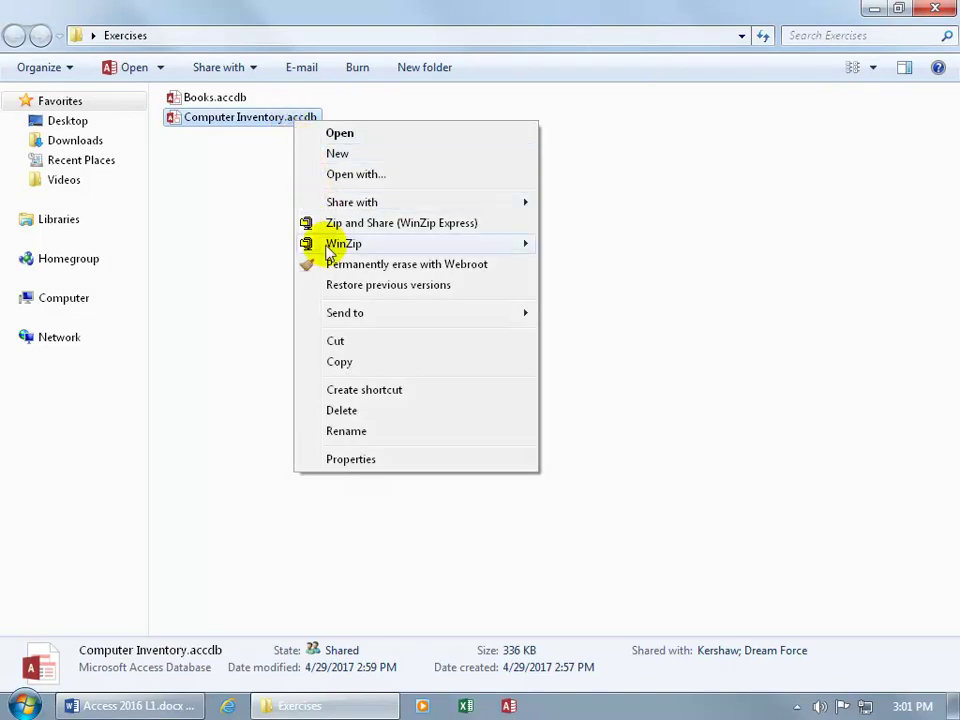
click(344, 431)
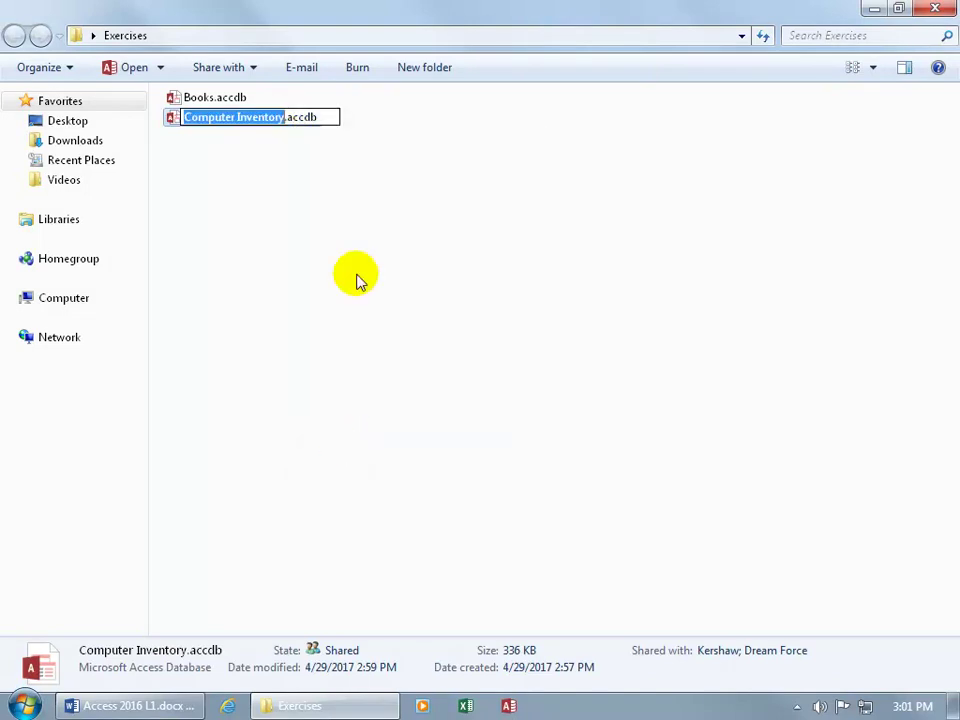
click(292, 119)
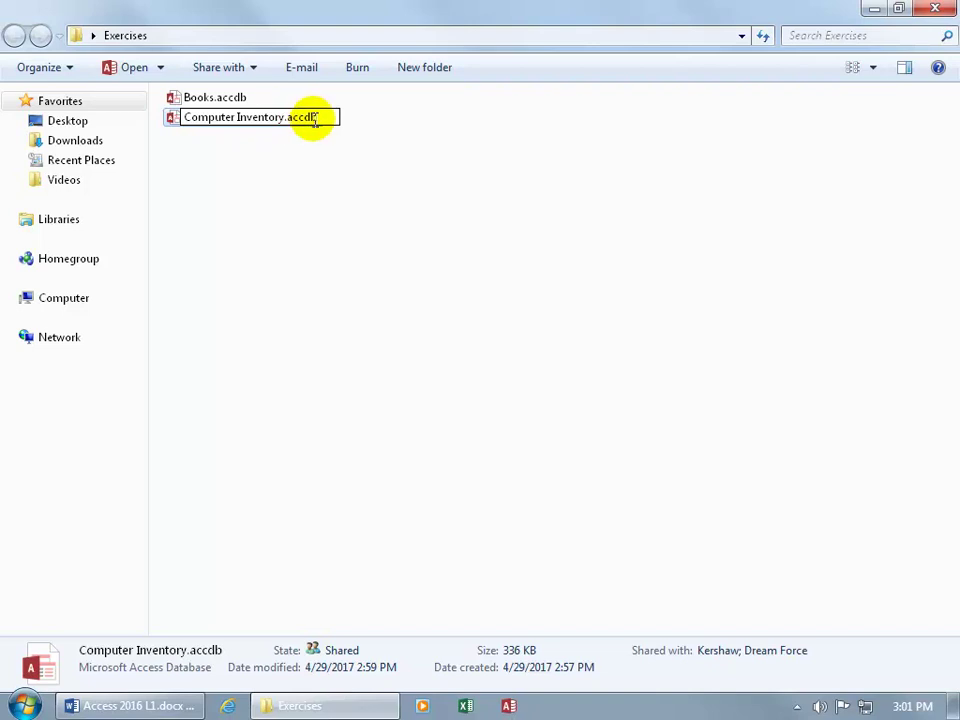
drag(317, 118, 312, 118)
key(BackSpace)
key(Return)
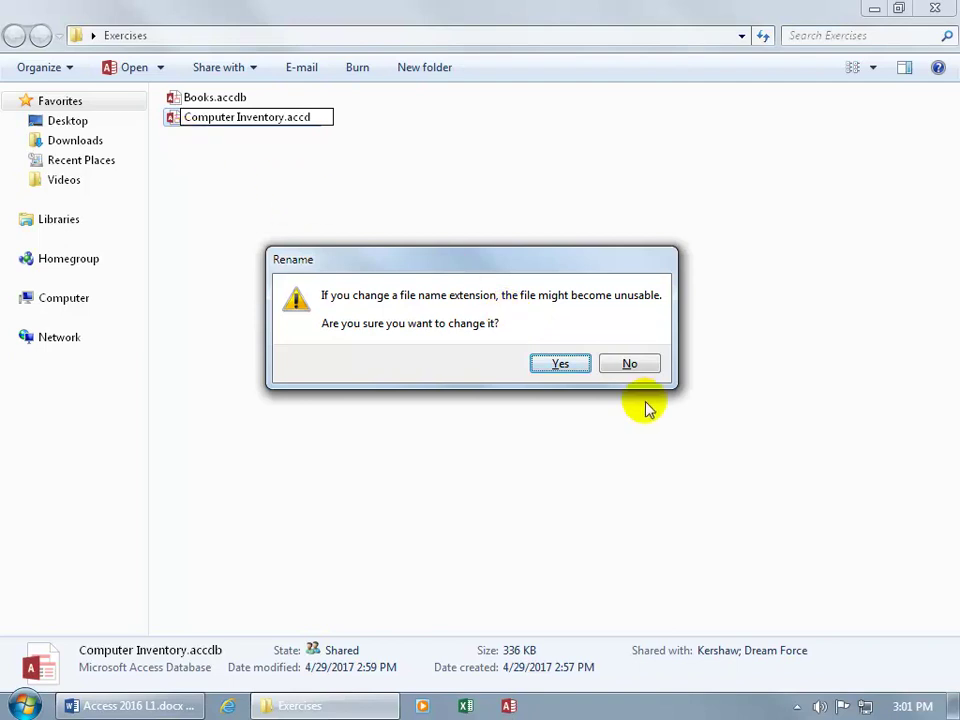
click(556, 364)
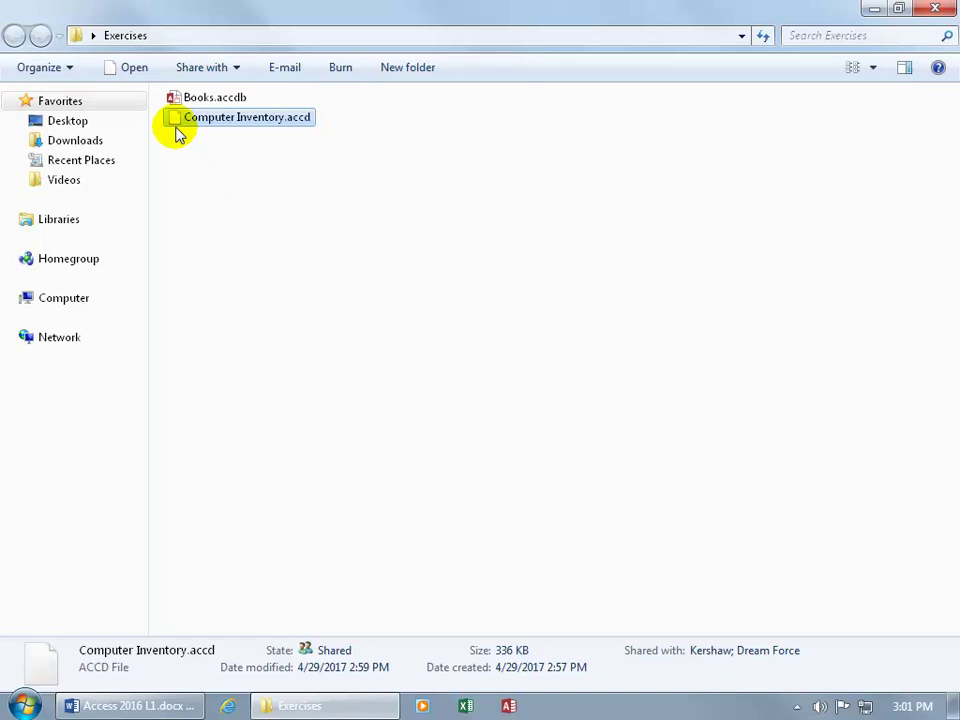
- Fail to open the .accd file, then rename it back to Computer Inventory.accdb
double_click(292, 122)
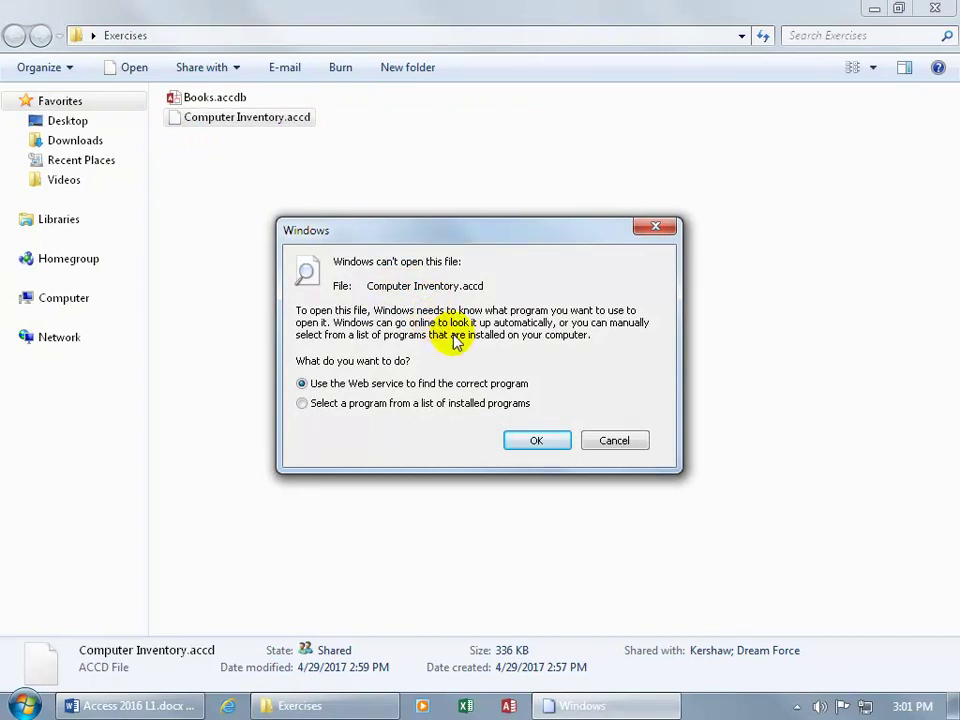
click(609, 440)
right_click(279, 120)
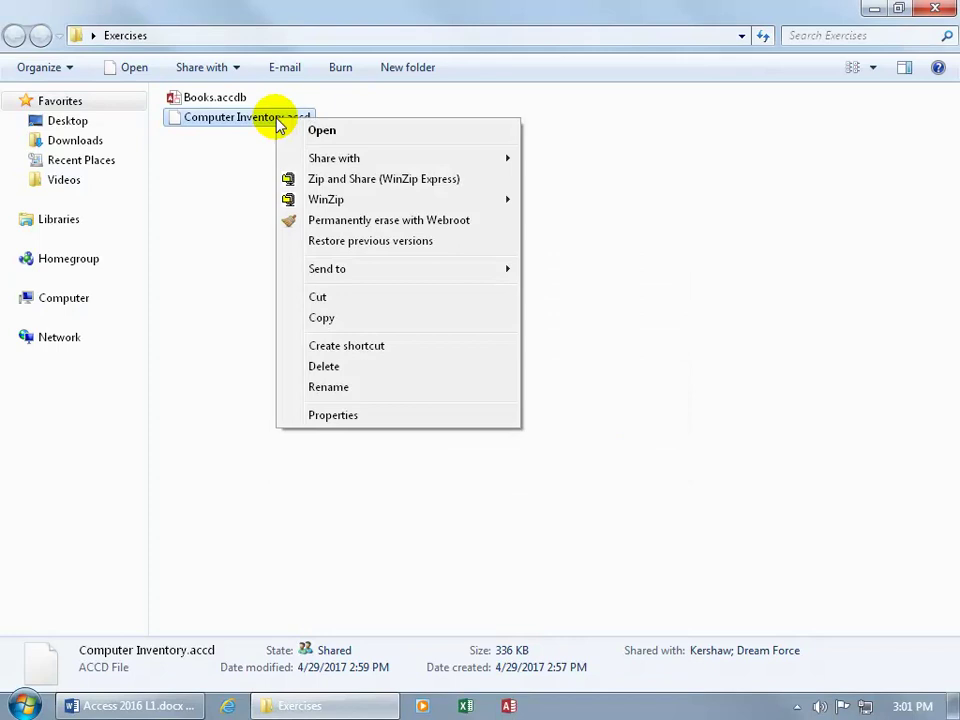
click(332, 389)
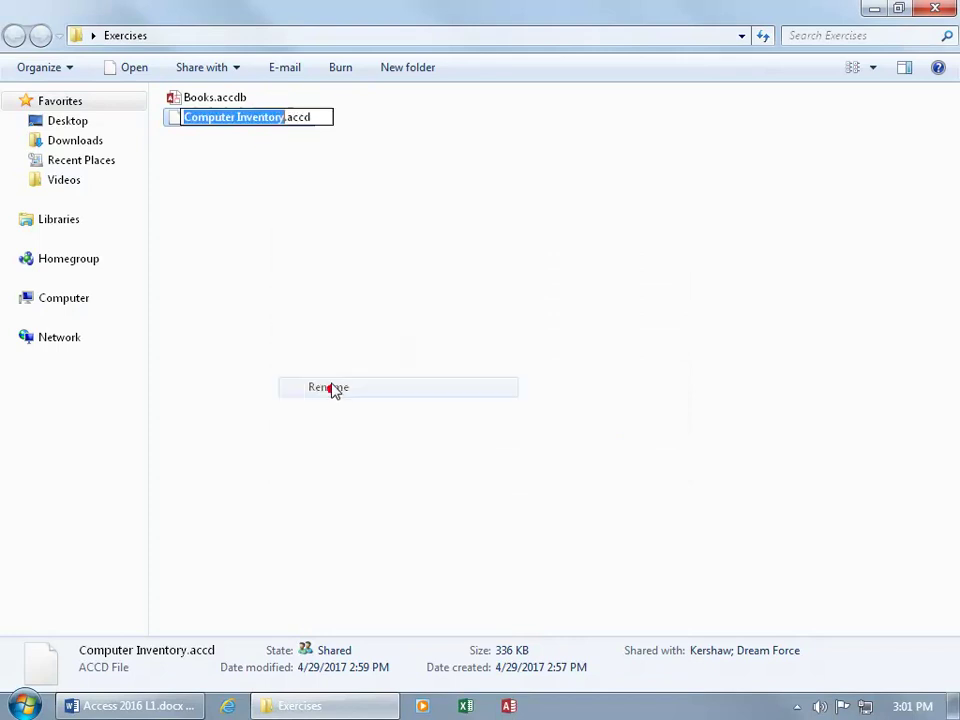
click(318, 118)
text(b)
key(Return)
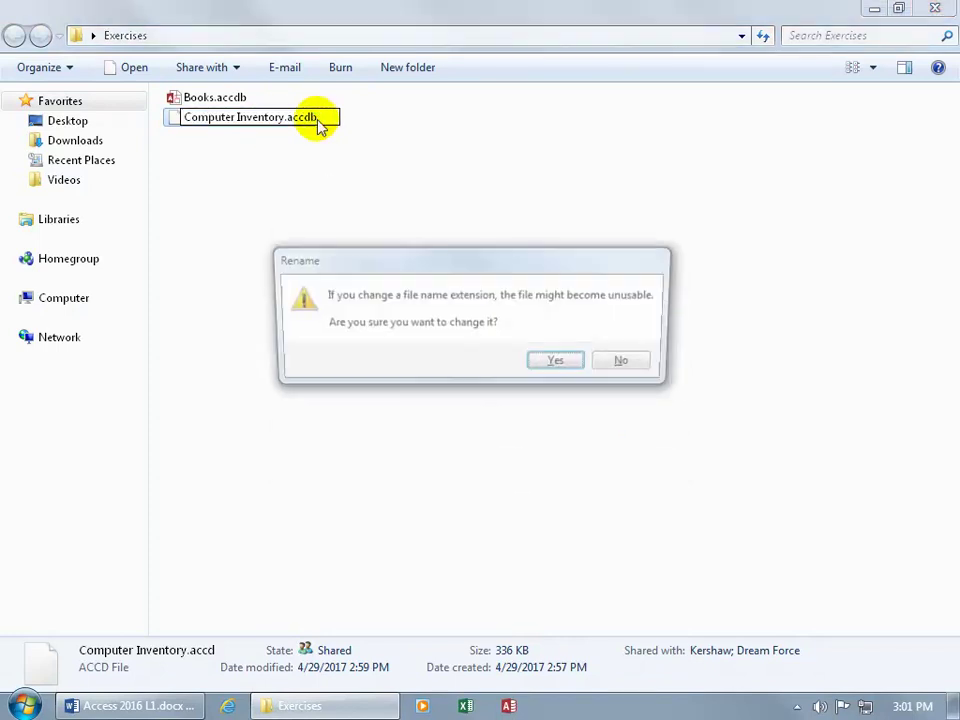
click(553, 367)
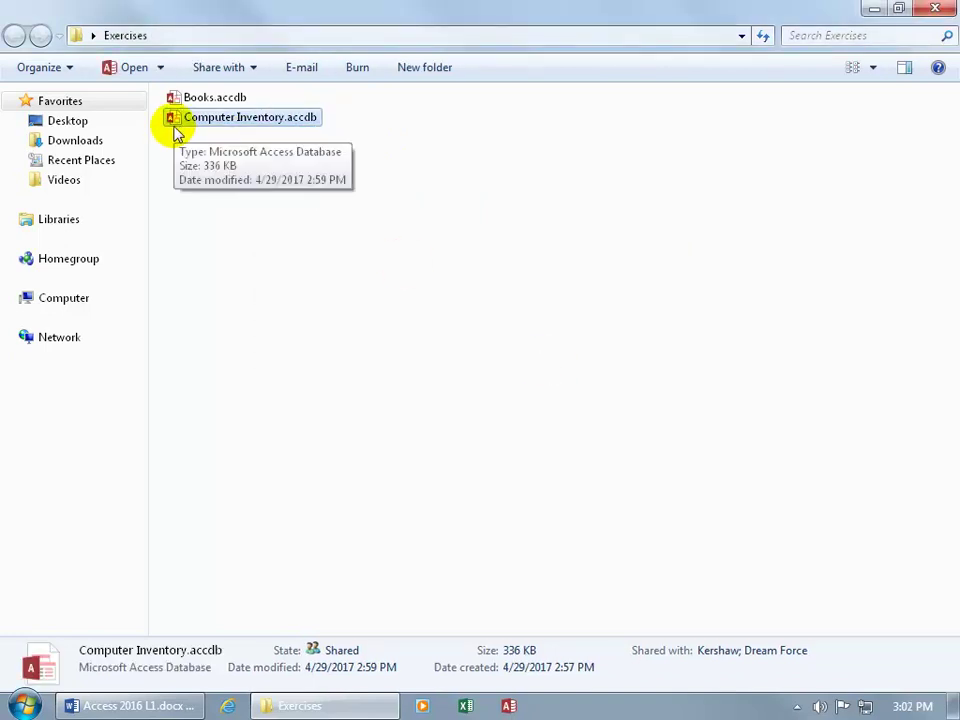
- Launch Computer Inventory.accdb from the Exercises folder in Access
double_click(208, 121)
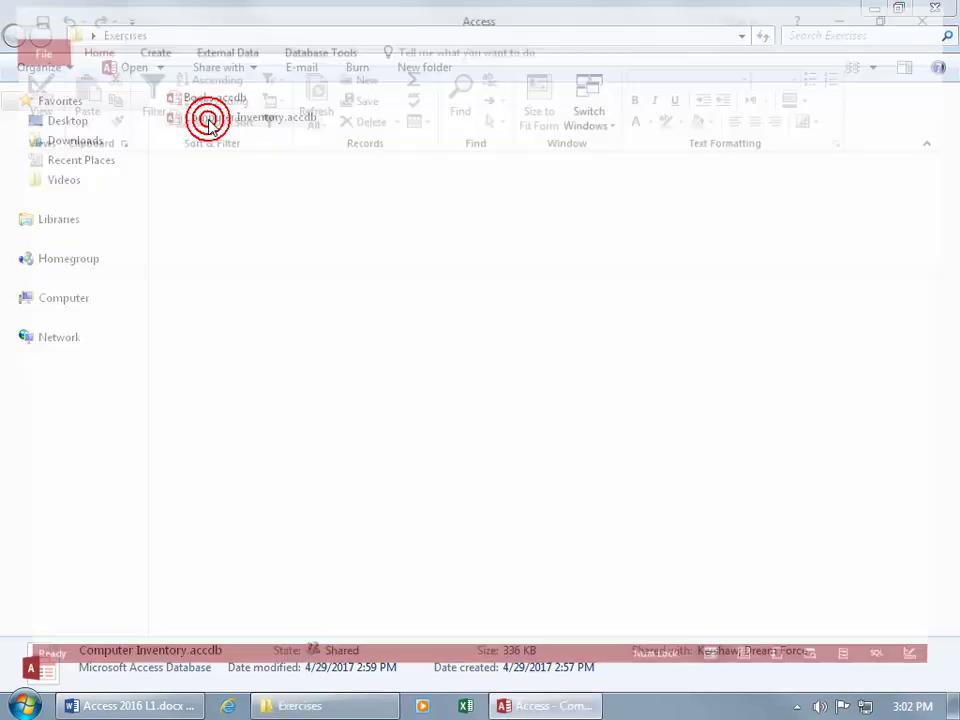